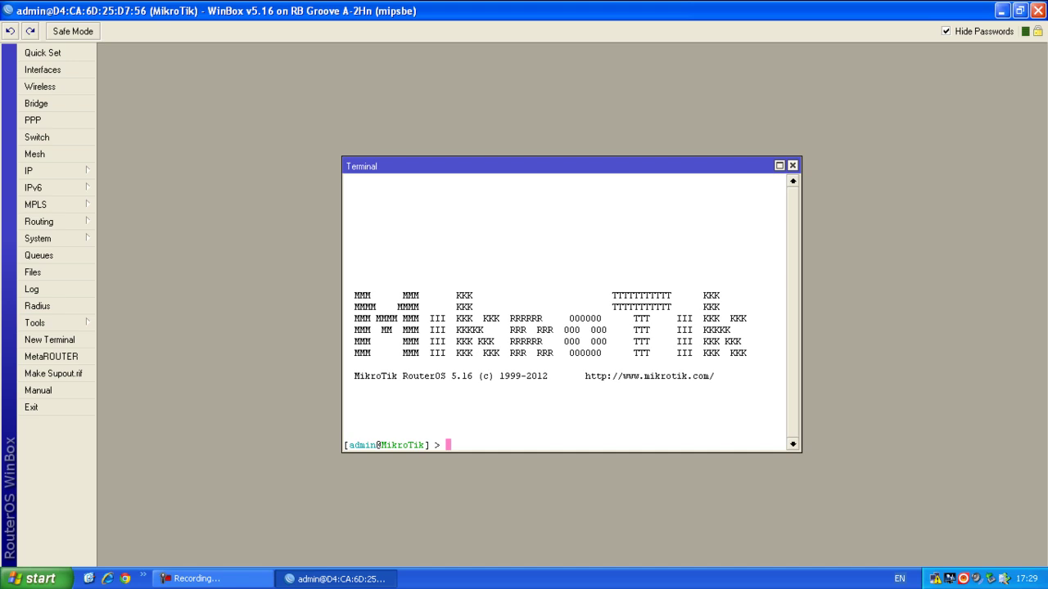
# Reset the router's configuration with the terminal command "system reset", confirm with y, and dismiss the connection error.
pyautogui.write('system reset')
pyautogui.press('Return')
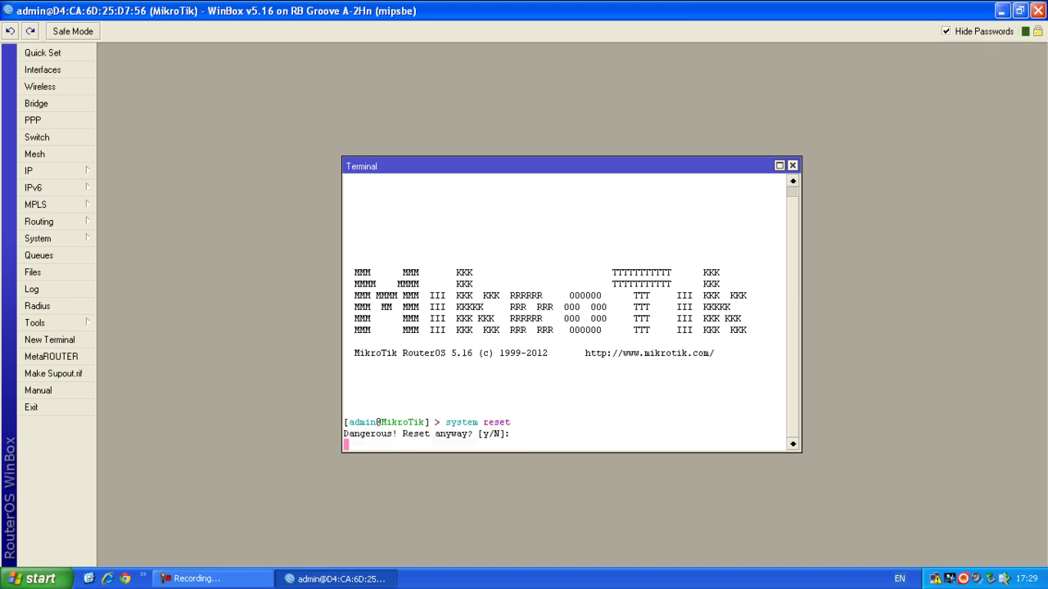
pyautogui.write('y')
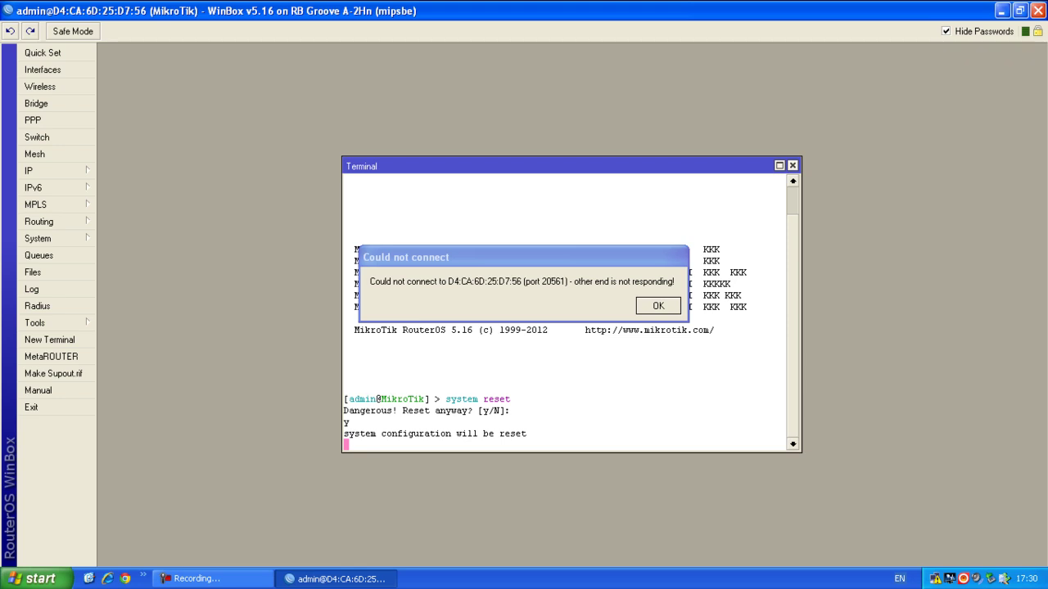
pyautogui.click(658, 306)
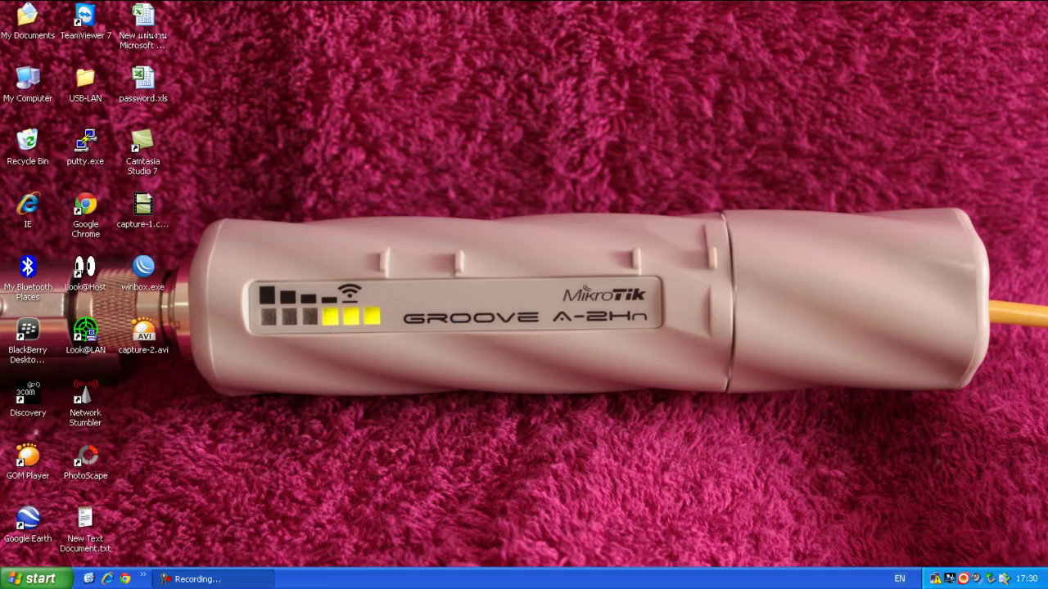
# Relaunch WinBox, connect to the router as admin, and acknowledge the RouterOS Default Configuration notice.
pyautogui.doubleClick(143, 268)
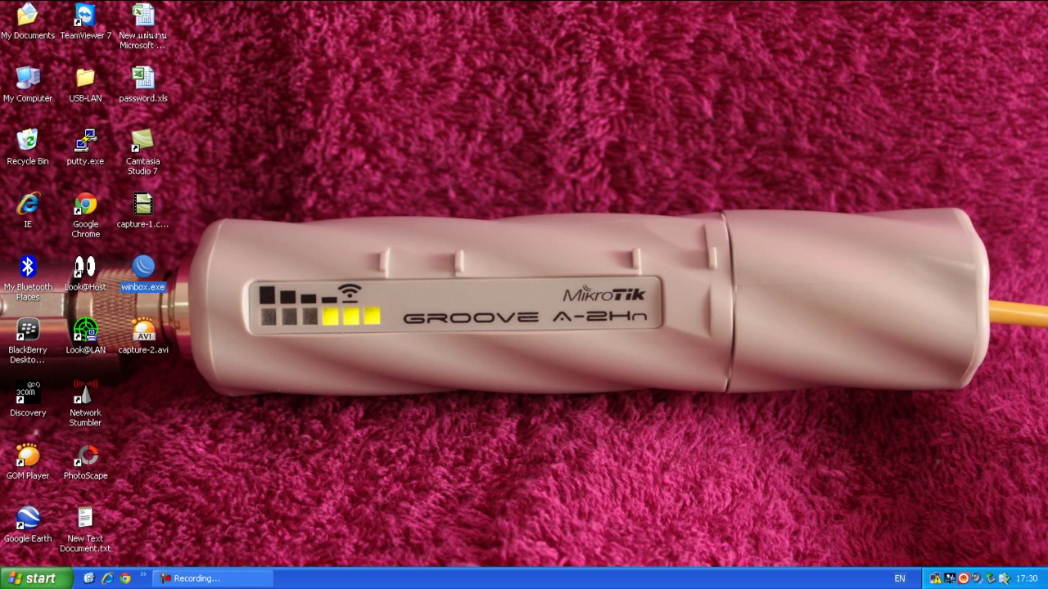
pyautogui.press('Return')
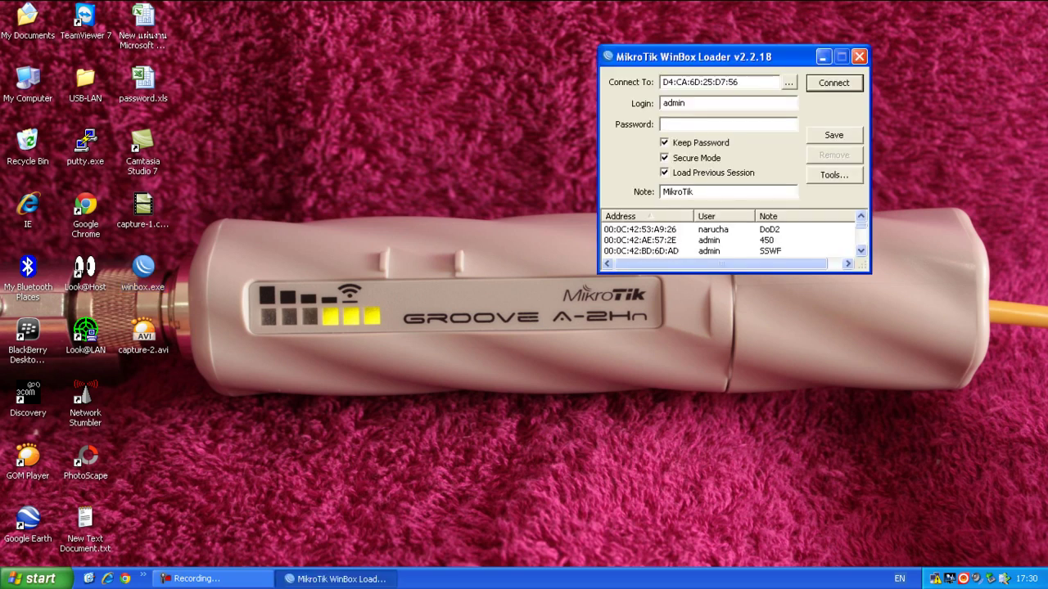
pyautogui.press('Return')
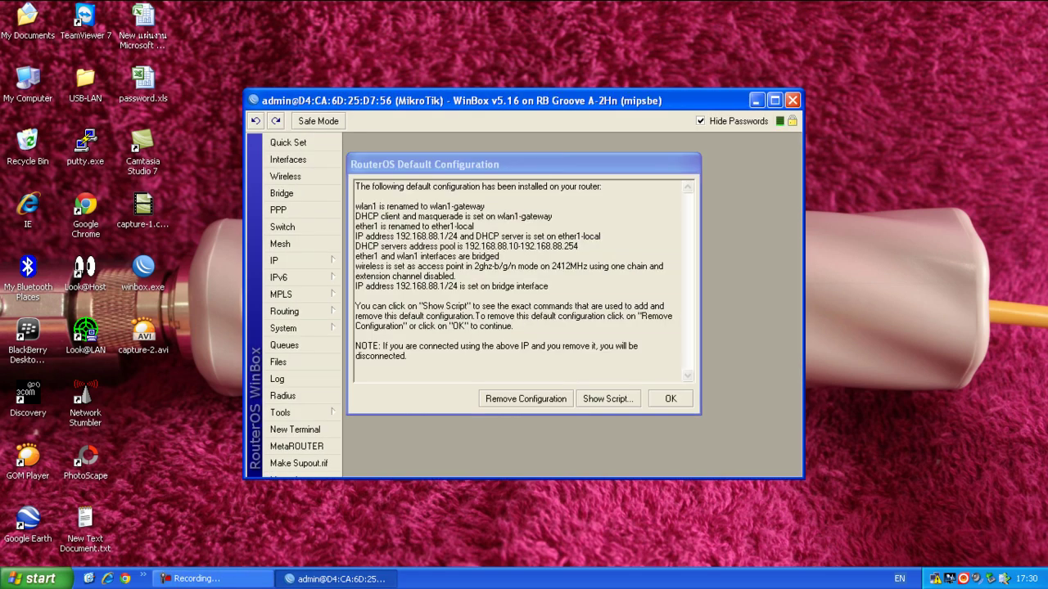
pyautogui.click(774, 100)
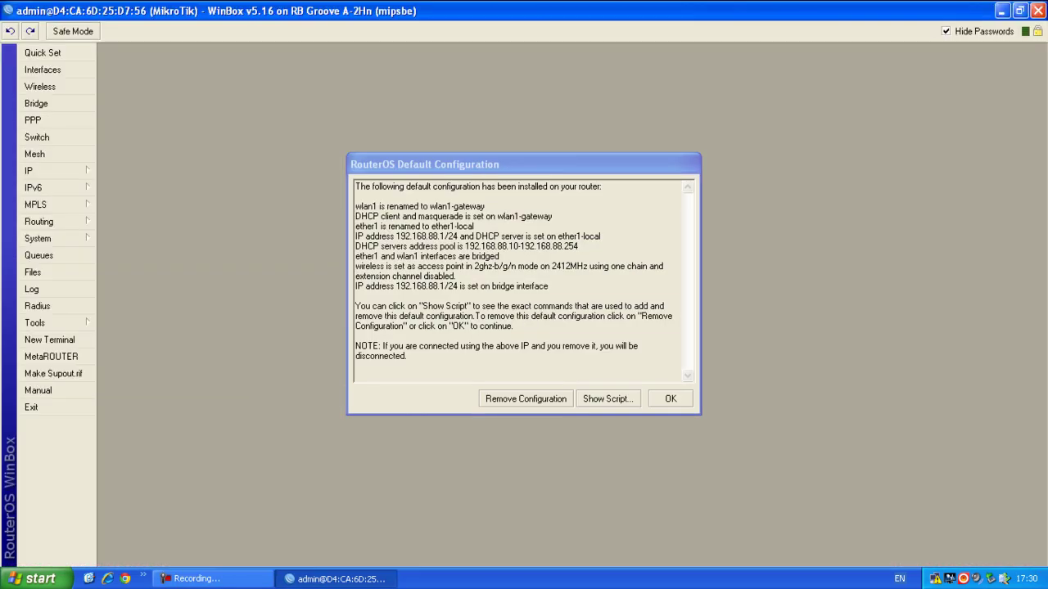
pyautogui.click(670, 399)
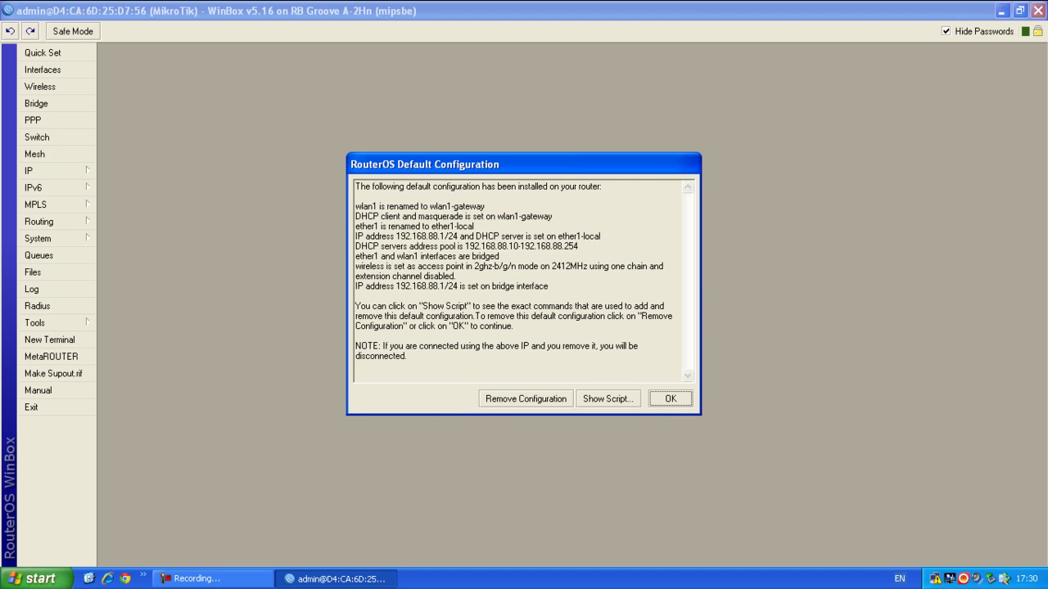
pyautogui.press('Return')
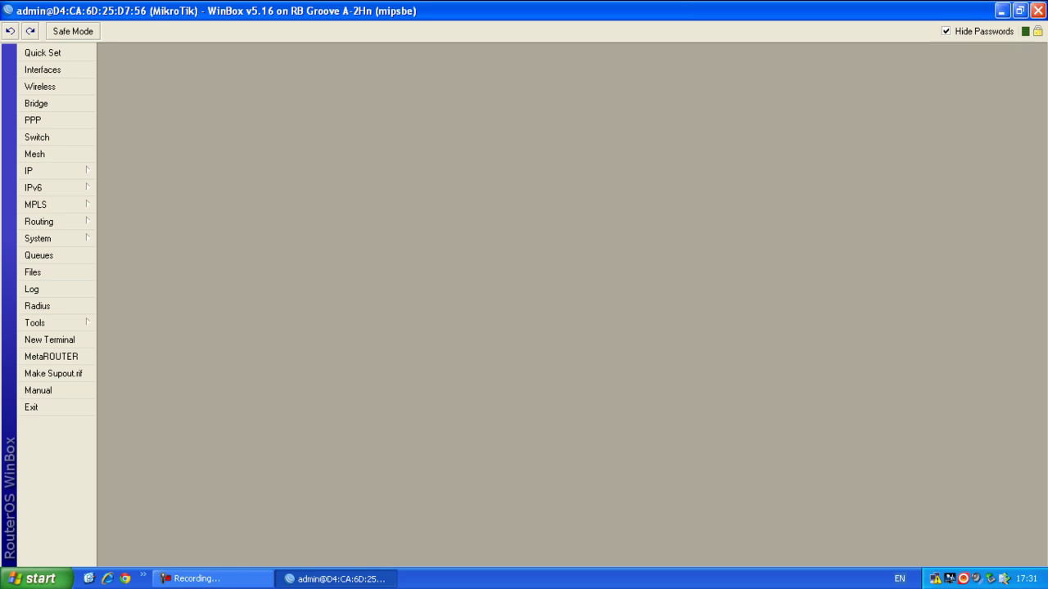
pyautogui.press('Return')
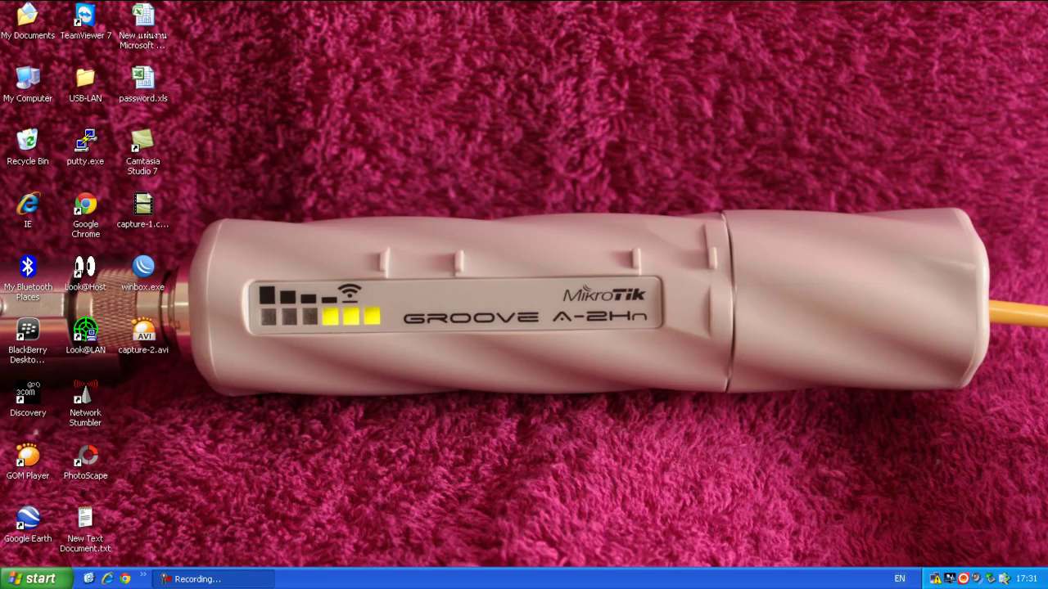
# Start winbox.exe again, log back in to the router with the saved admin session, and maximize the window.
pyautogui.doubleClick(143, 267)
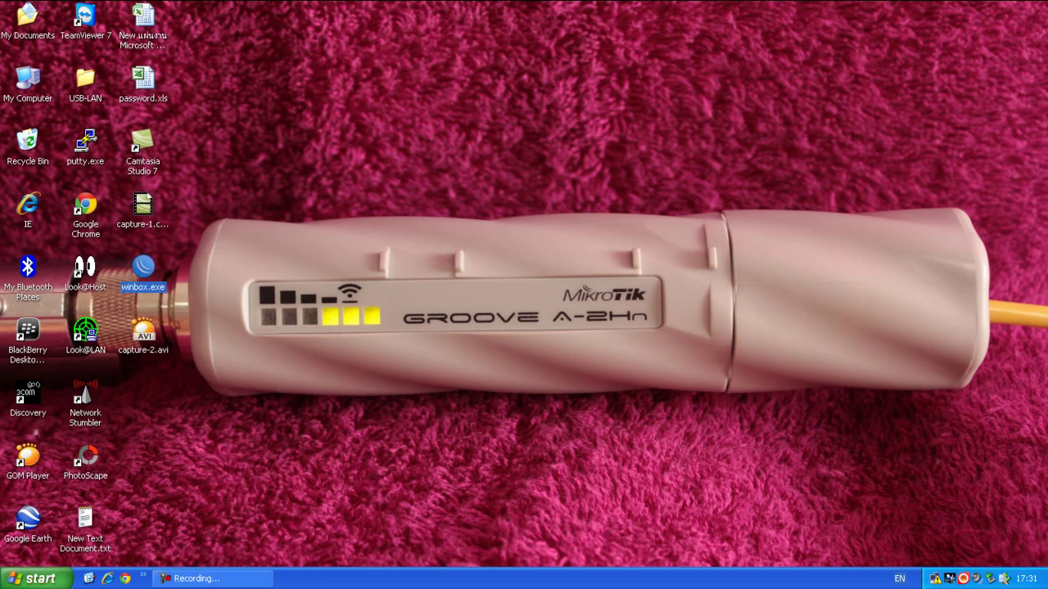
pyautogui.press('Return')
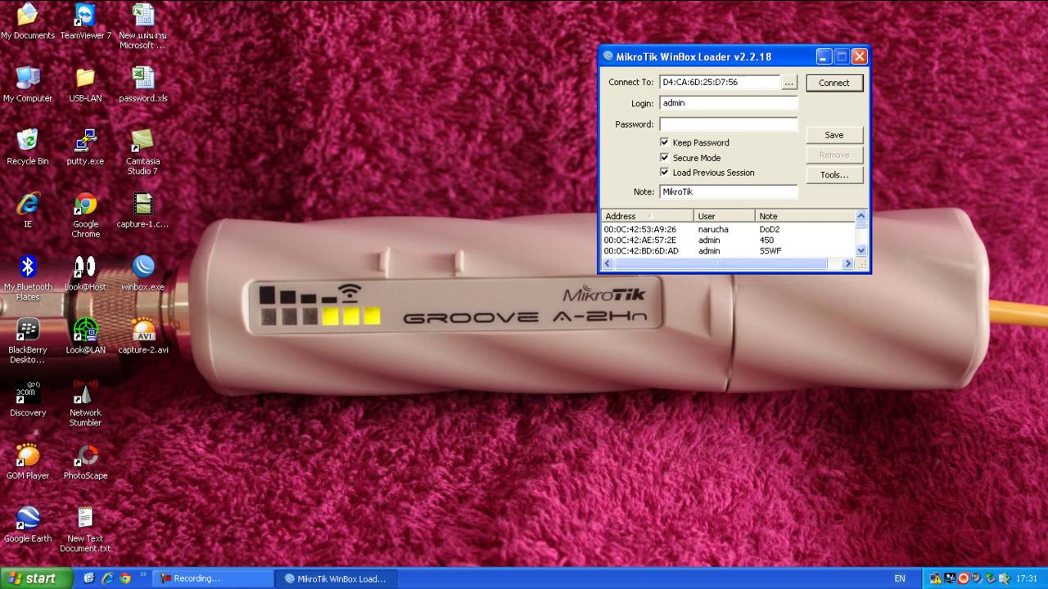
pyautogui.press('Return')
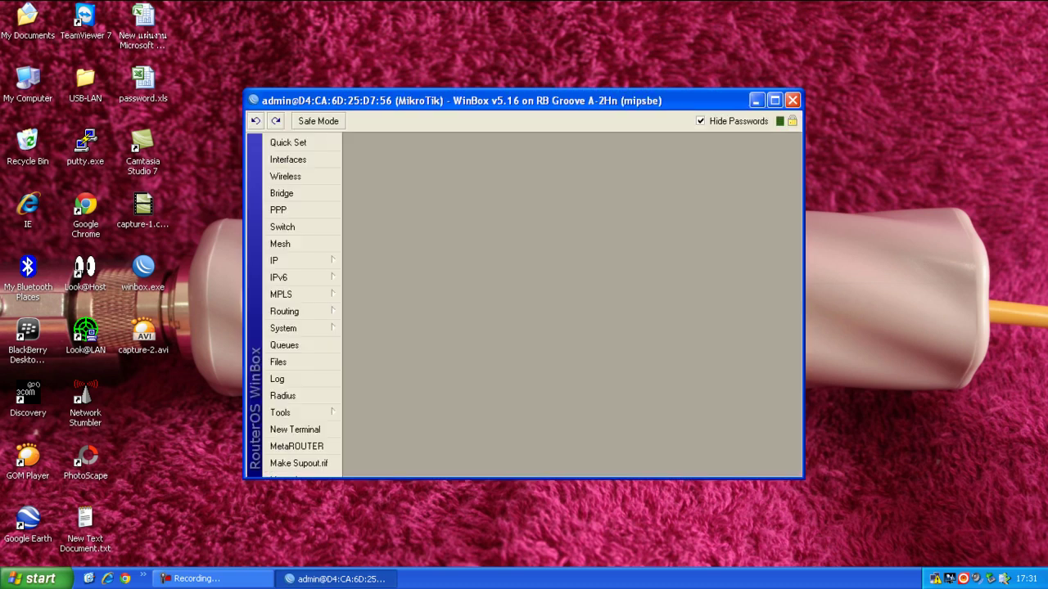
pyautogui.click(774, 100)
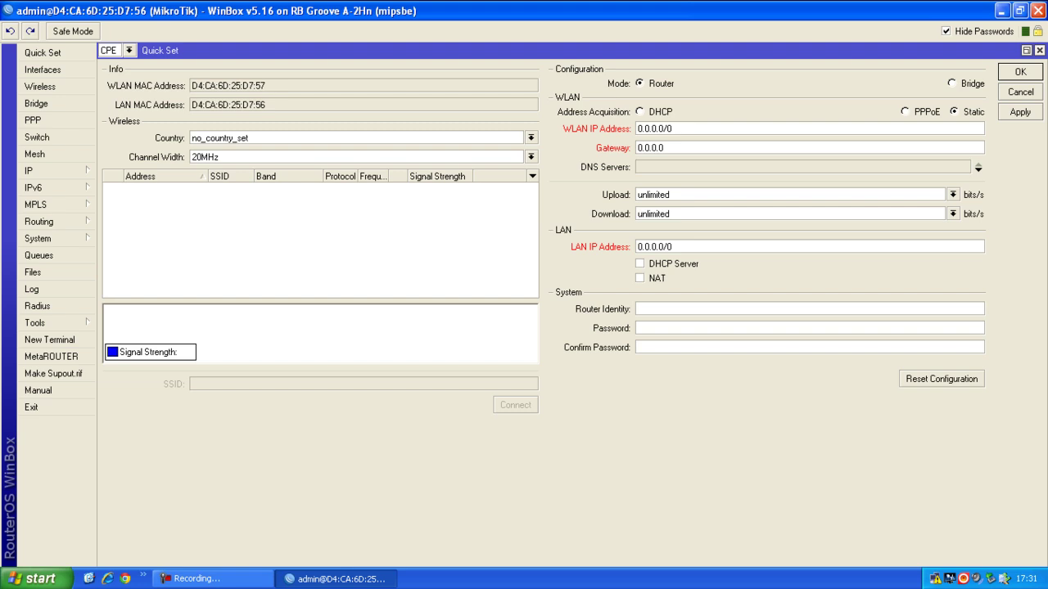
# Choose the Quick Set mode, then reopen Quick Set in CPE mode and maximize its window.
pyautogui.click(129, 51)
pyautogui.click(122, 72)
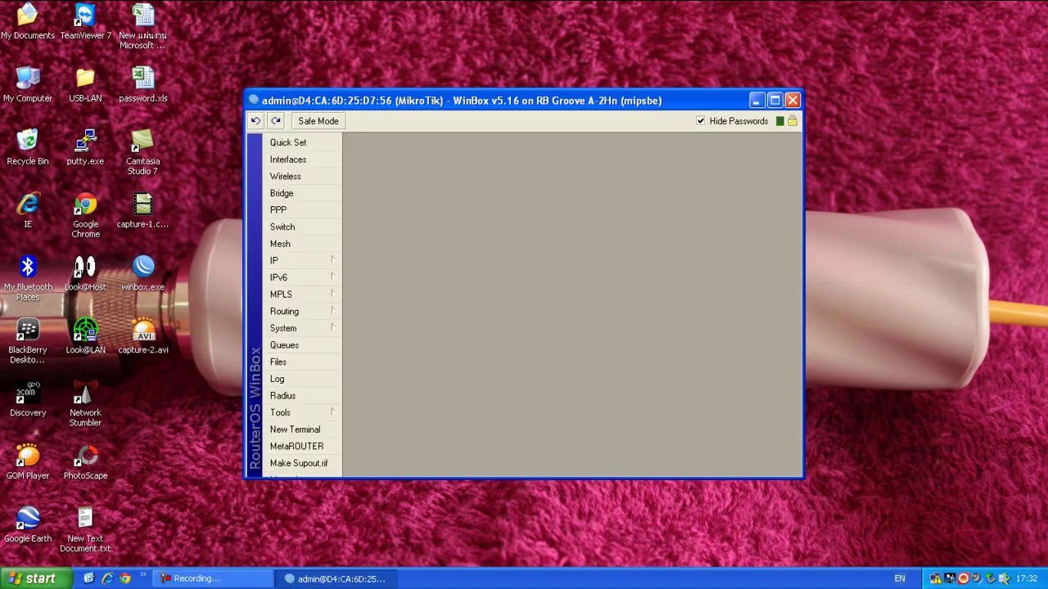
pyautogui.click(774, 100)
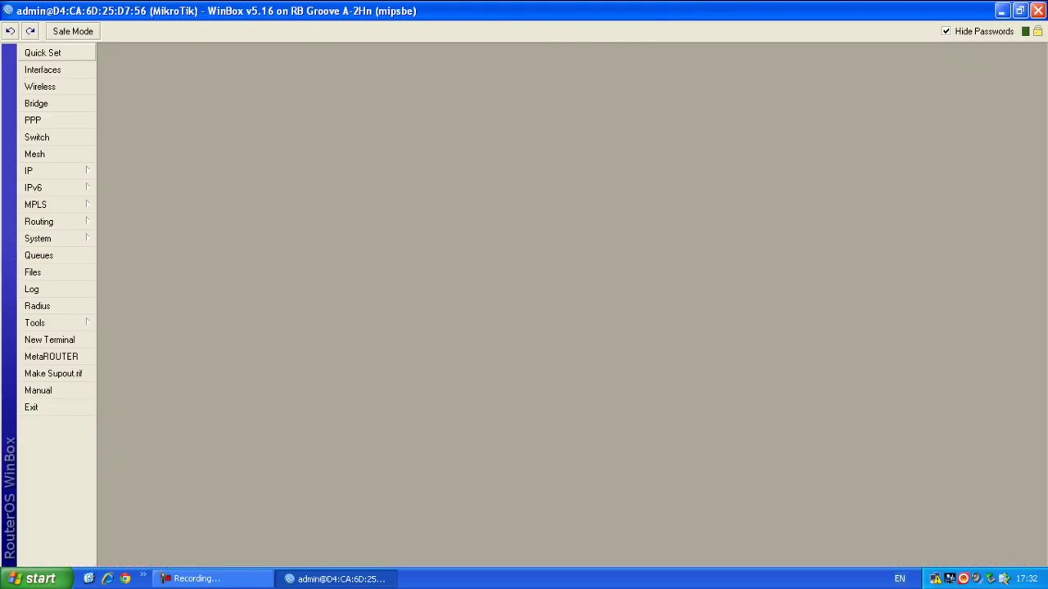
pyautogui.click(43, 53)
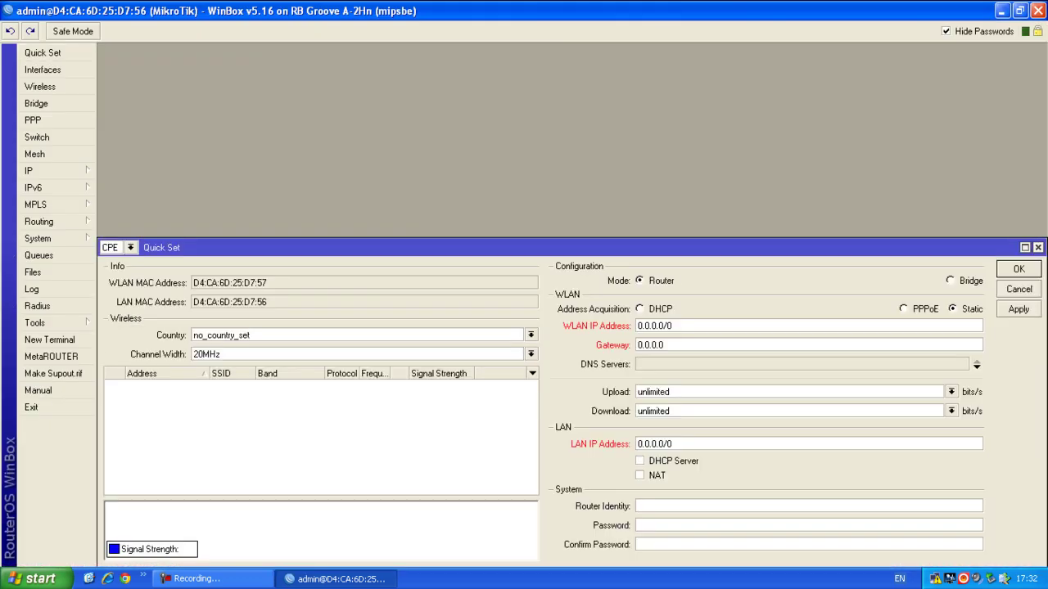
pyautogui.click(1024, 247)
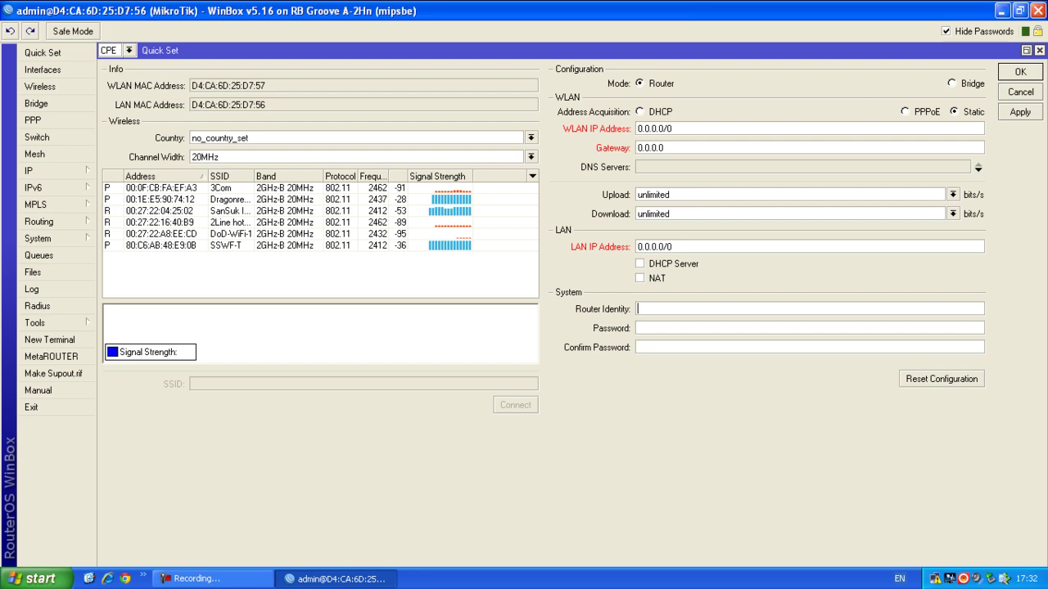
# Widen the SSID column, compare the signals of SanSuk Internet AP03 and SSWF-T, and connect to SanSuk Internet AP03.
pyautogui.moveTo(254, 176); pyautogui.dragTo(304, 176)
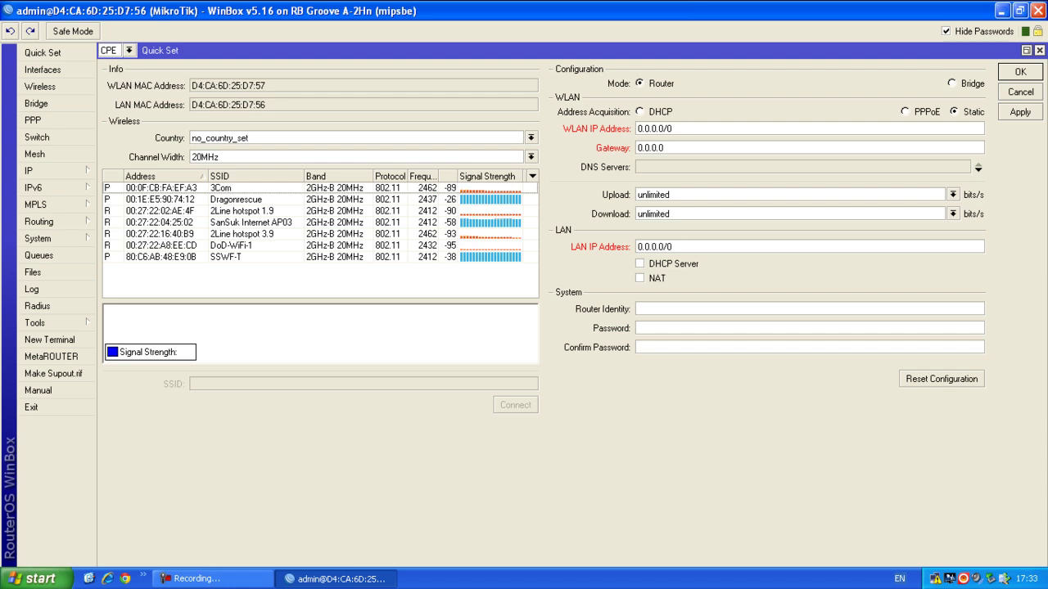
pyautogui.click(251, 222)
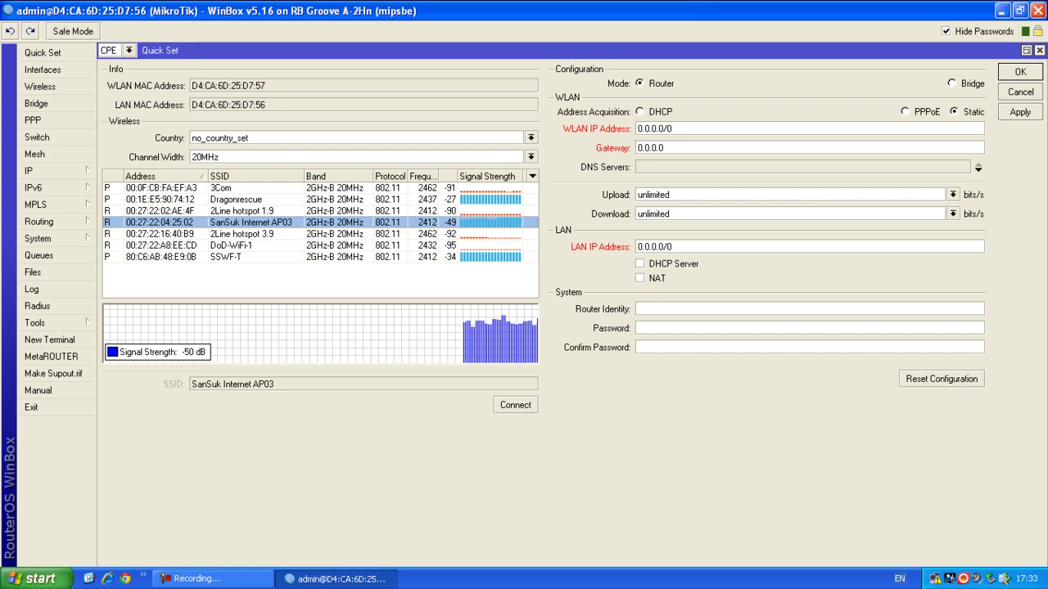
pyautogui.click(226, 258)
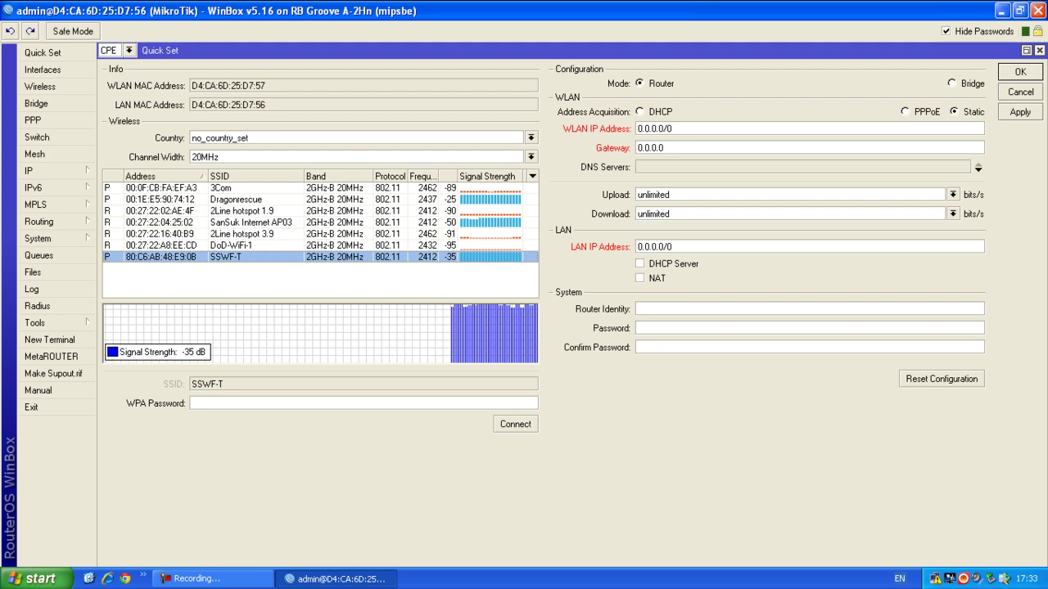
pyautogui.click(250, 223)
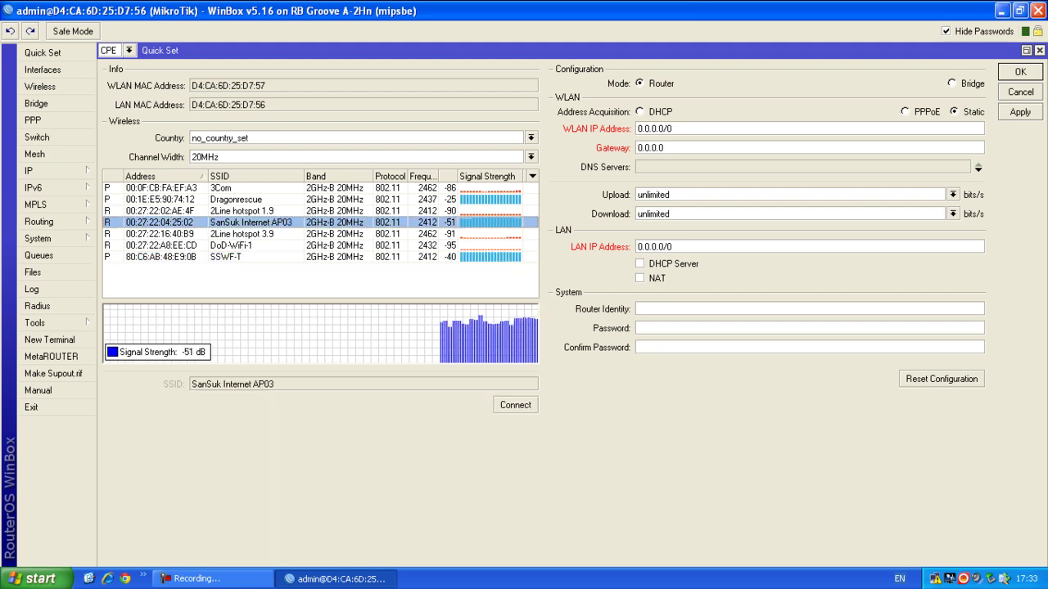
pyautogui.click(515, 404)
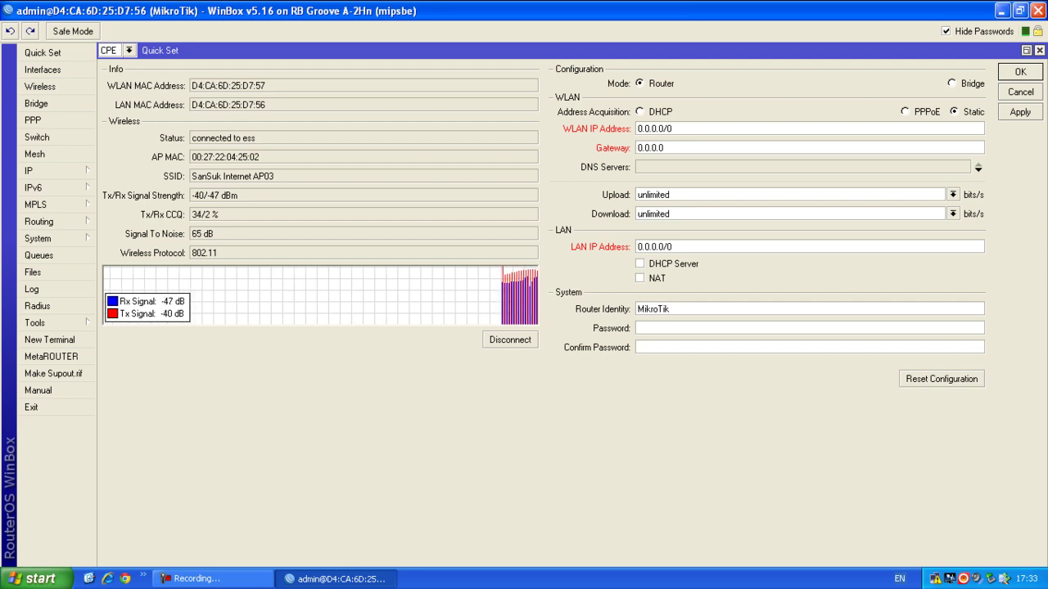
# Switch the configuration mode to Bridge, set the bridge IP address to 192.168.1.100/24, and apply the settings.
pyautogui.click(953, 83)
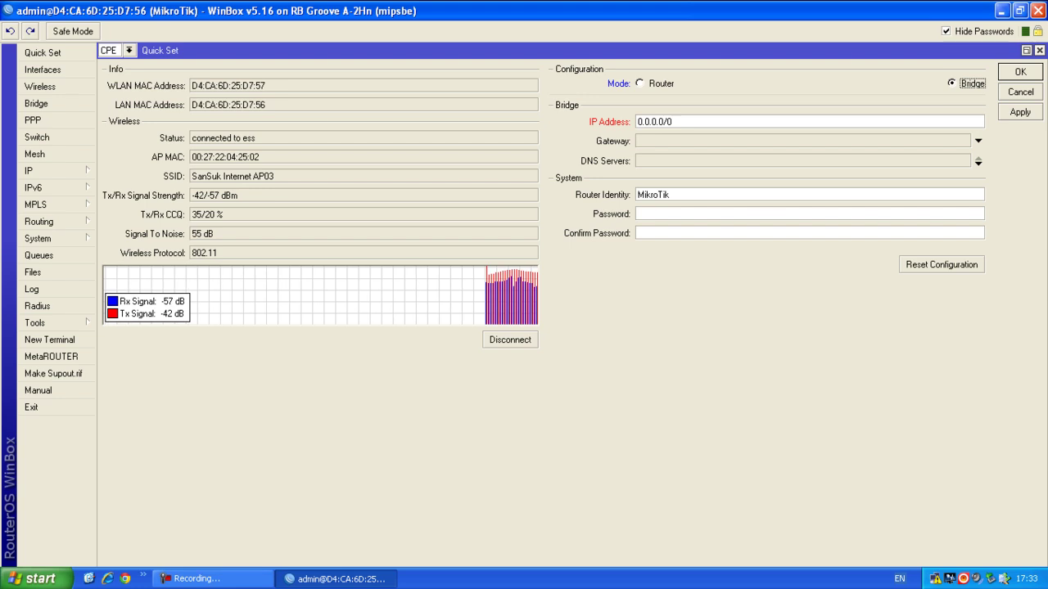
pyautogui.press('Tab')
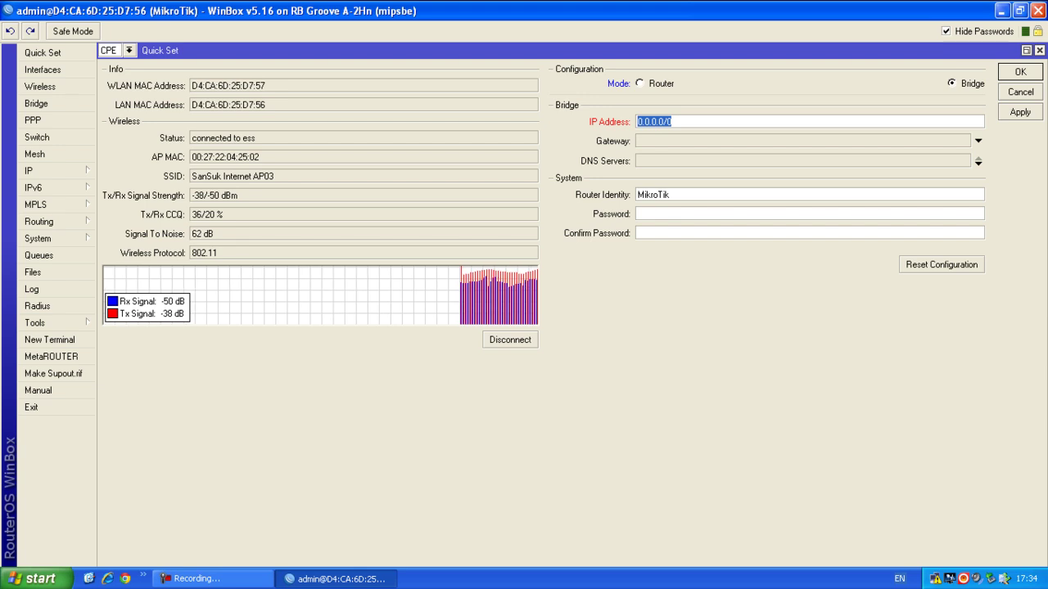
pyautogui.write('192')
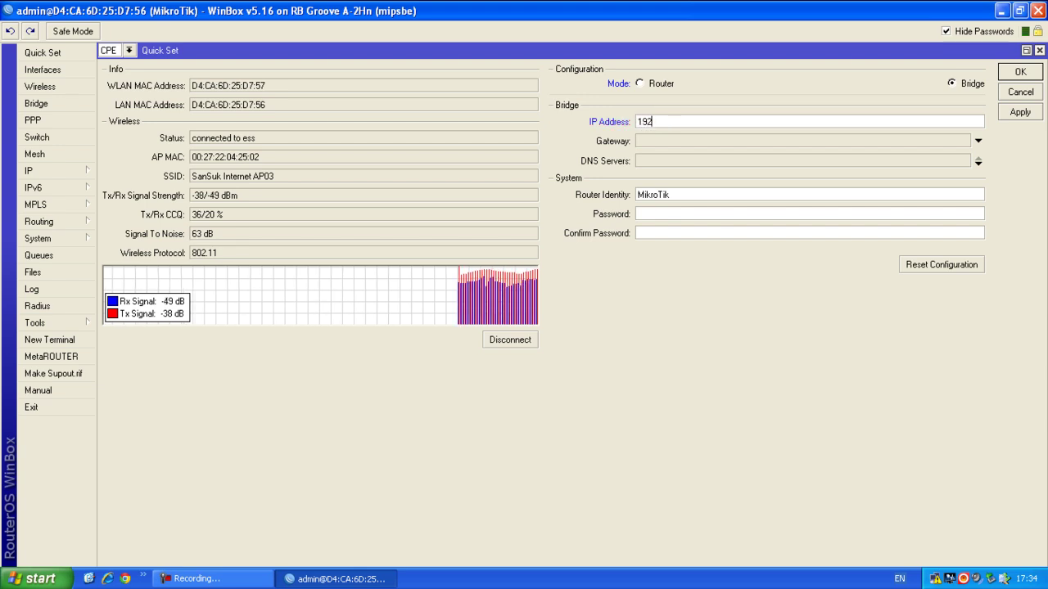
pyautogui.write('.168.1.100/24')
pyautogui.click(1020, 113)
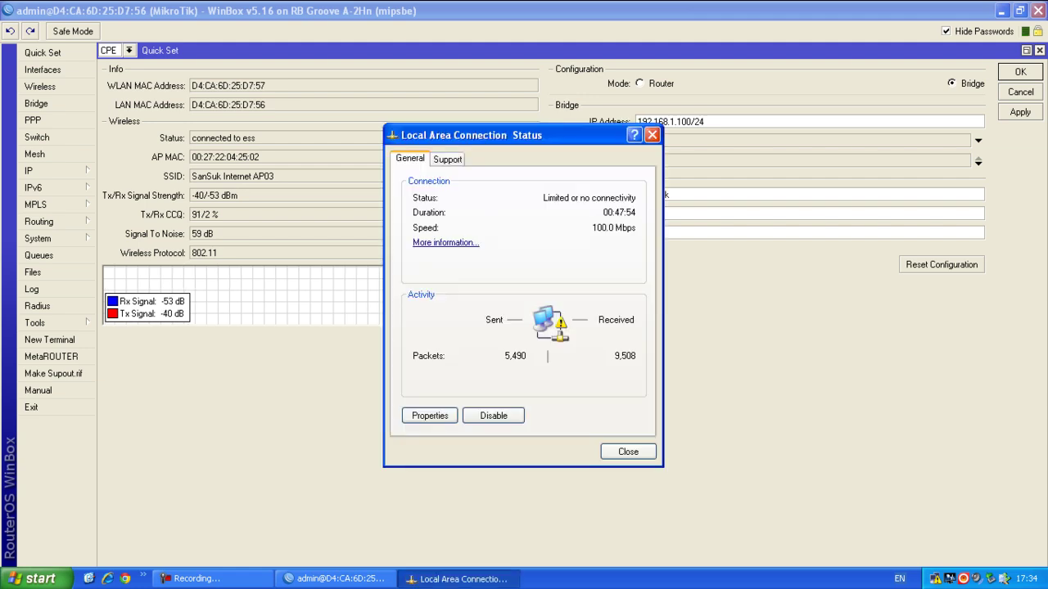
# Repair the computer's Local Area Connection from its support information and close the repair report.
pyautogui.click(447, 160)
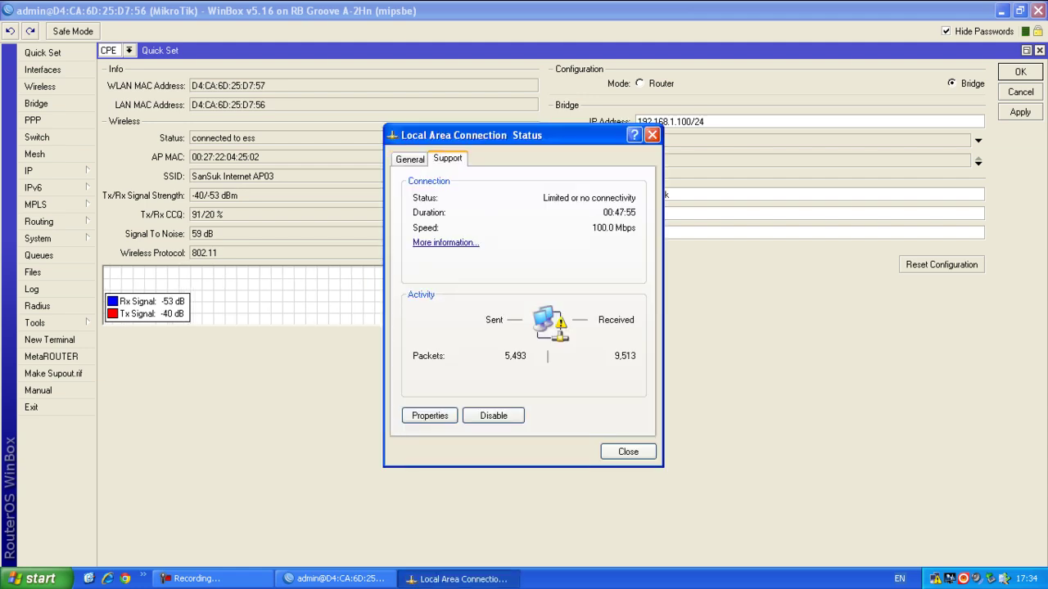
pyautogui.click(410, 159)
pyautogui.click(447, 158)
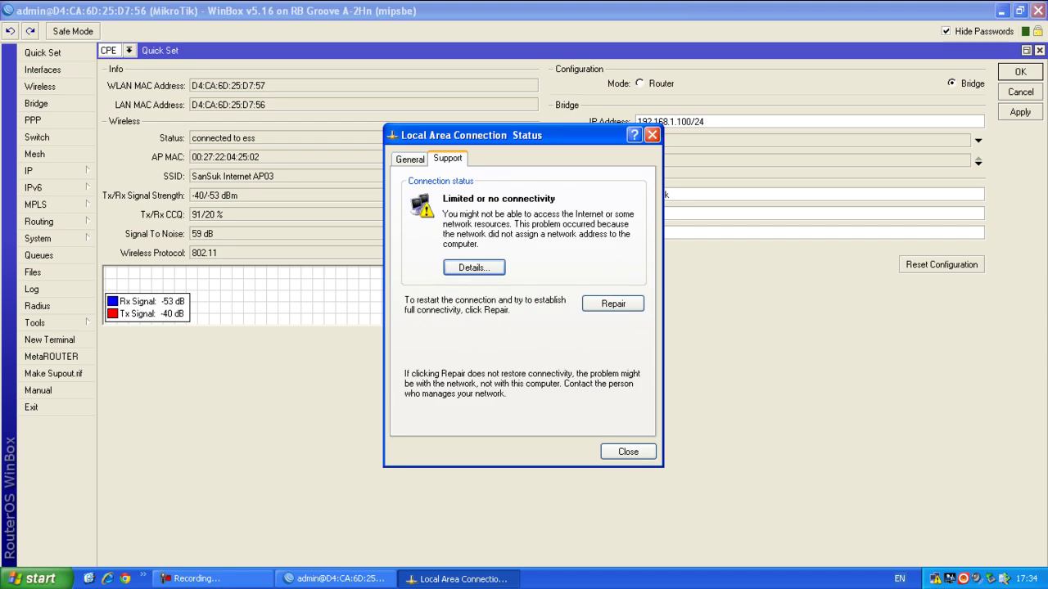
pyautogui.click(612, 304)
pyautogui.press('Return')
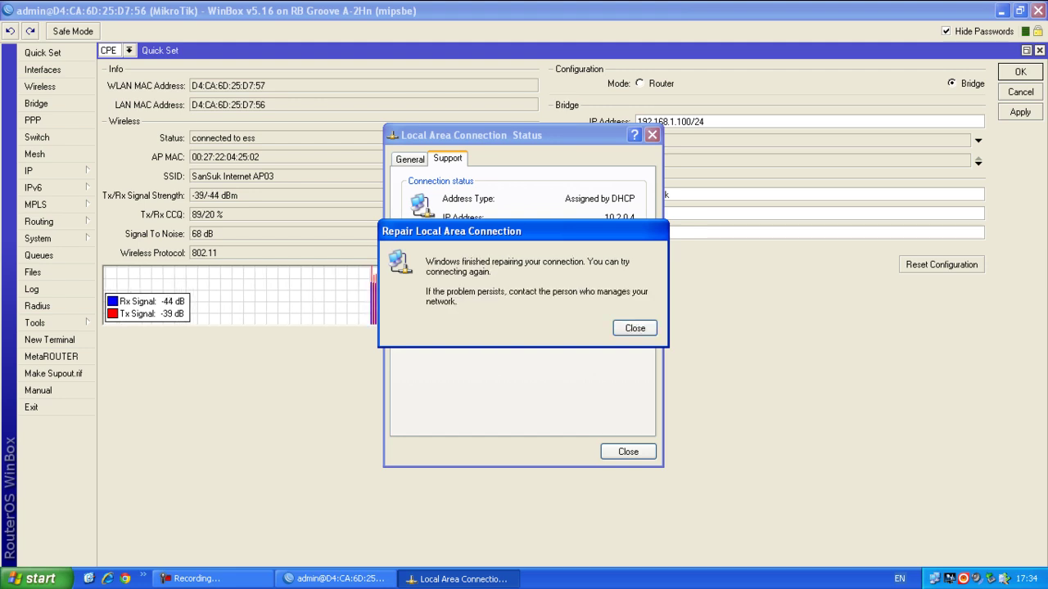
pyautogui.click(634, 328)
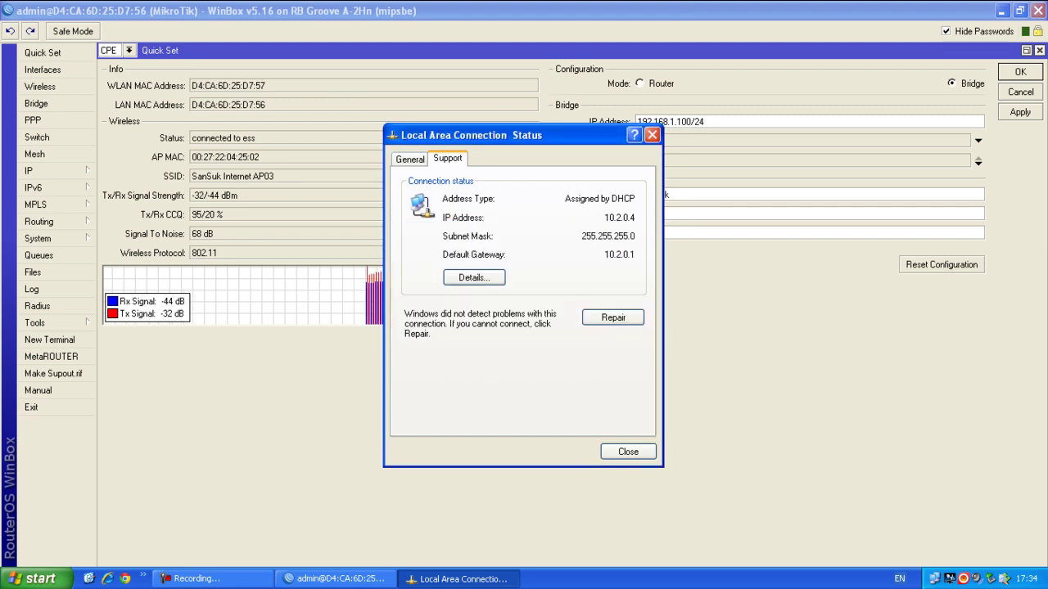
# Review the network connection details of the Local Area Connection and close its status window.
pyautogui.click(474, 278)
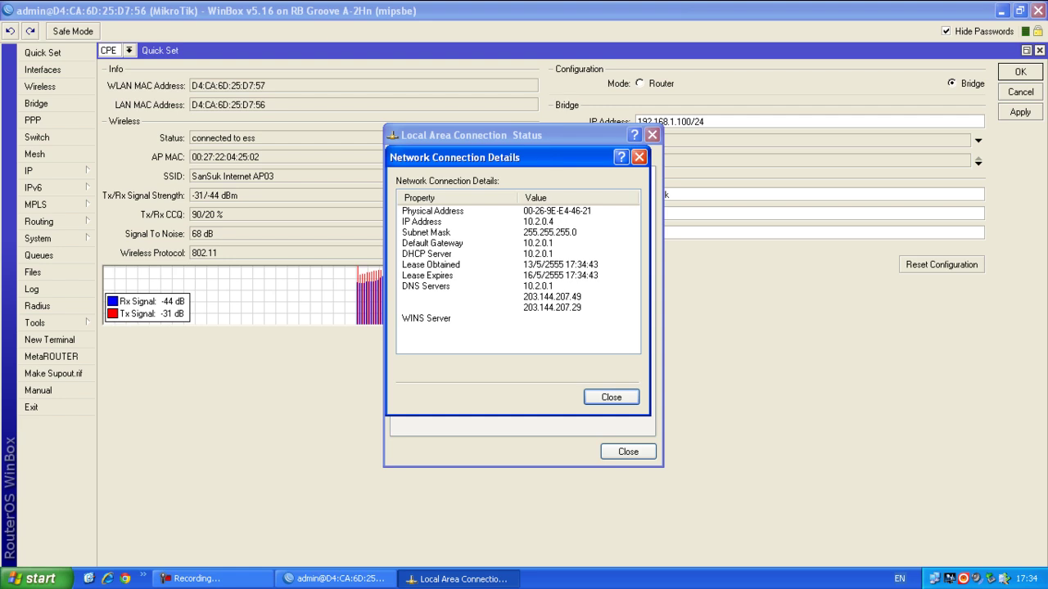
pyautogui.click(611, 398)
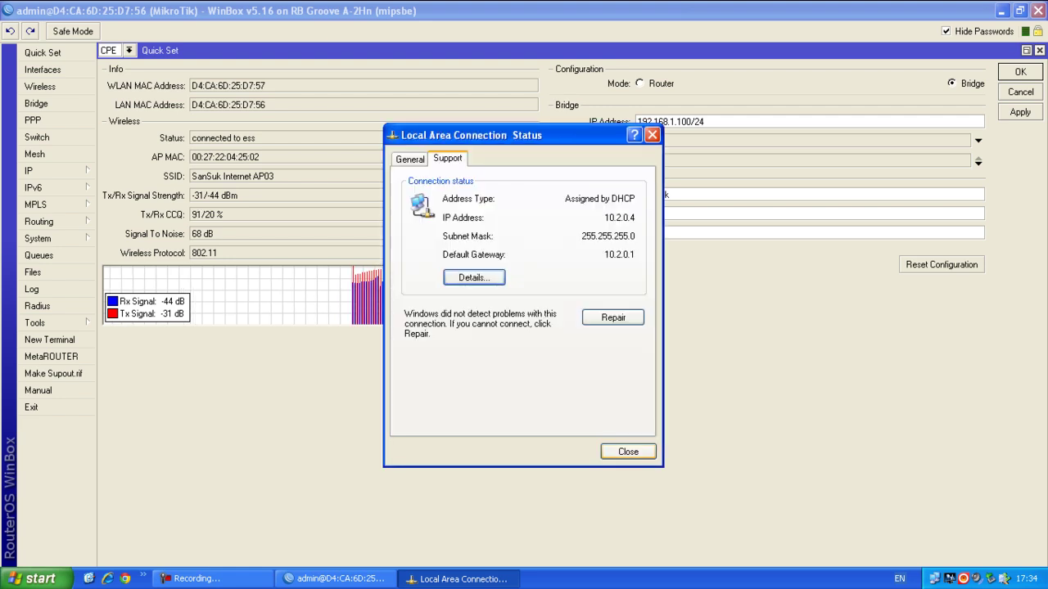
pyautogui.click(627, 452)
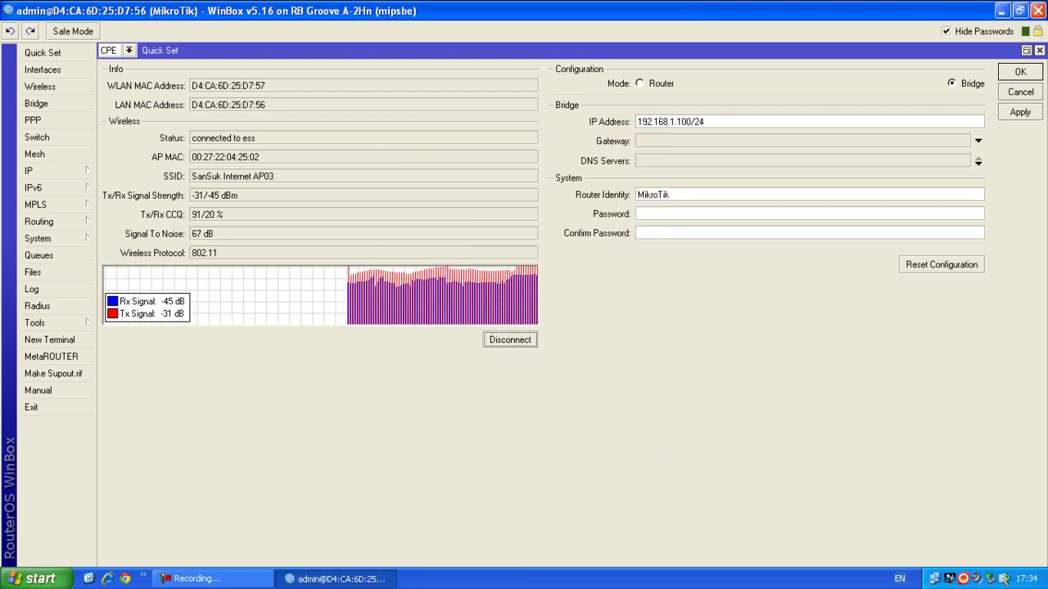
# Minimize WinBox and load the Google homepage in Internet Explorer to test internet access.
pyautogui.click(1002, 10)
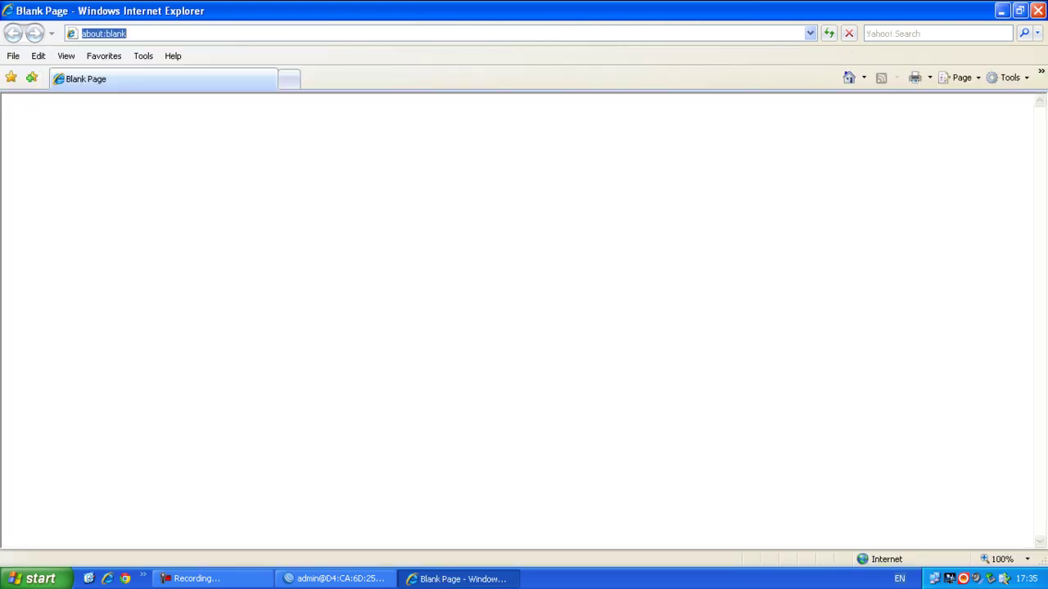
pyautogui.write('goog')
pyautogui.press('Down')
pyautogui.press('Return')
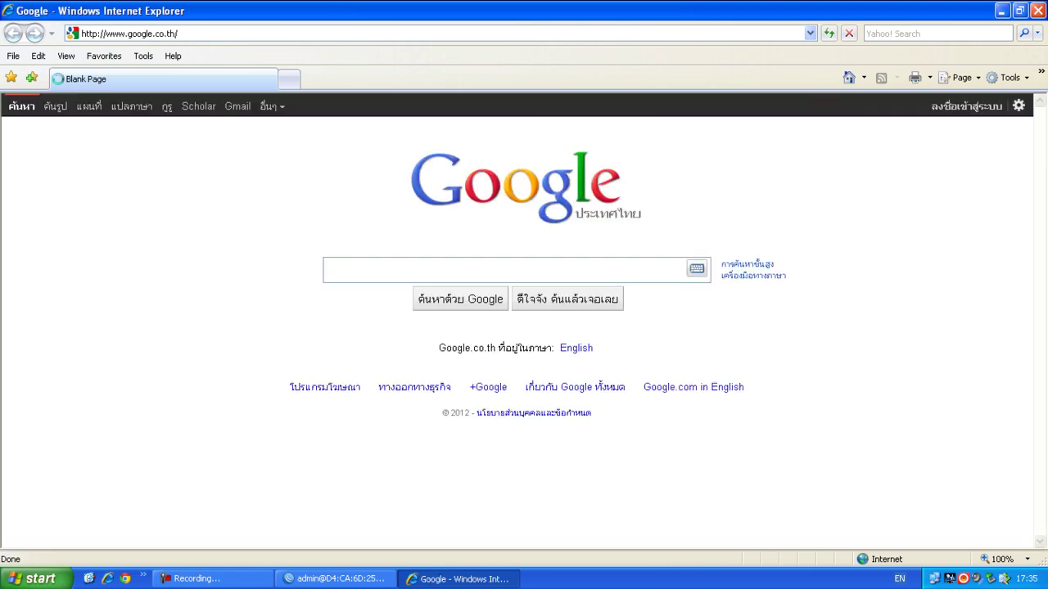
pyautogui.hotkey('ctrl', 't')
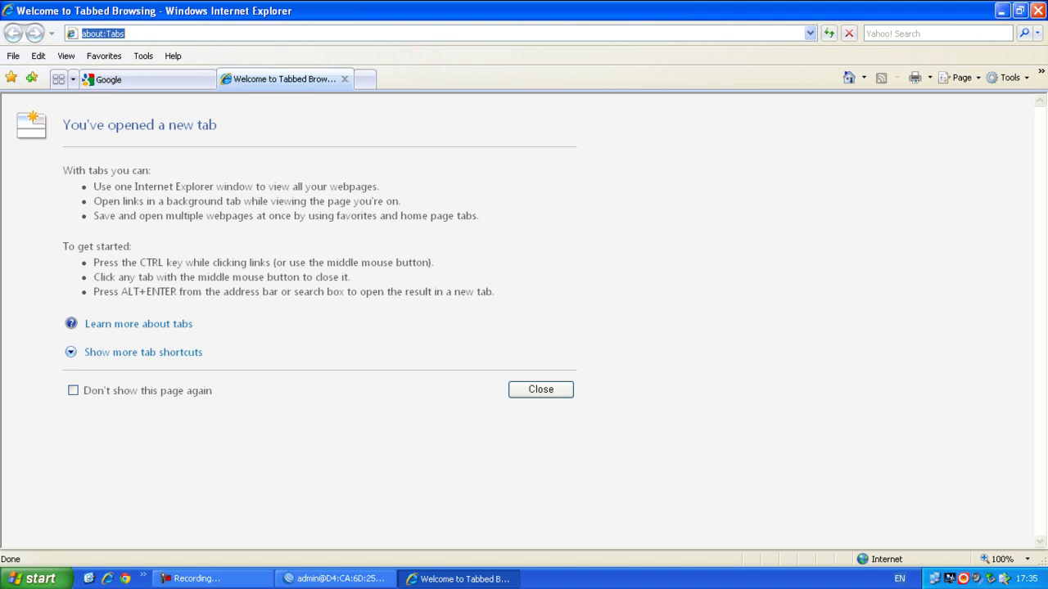
pyautogui.write('hot')
pyautogui.press('Down')
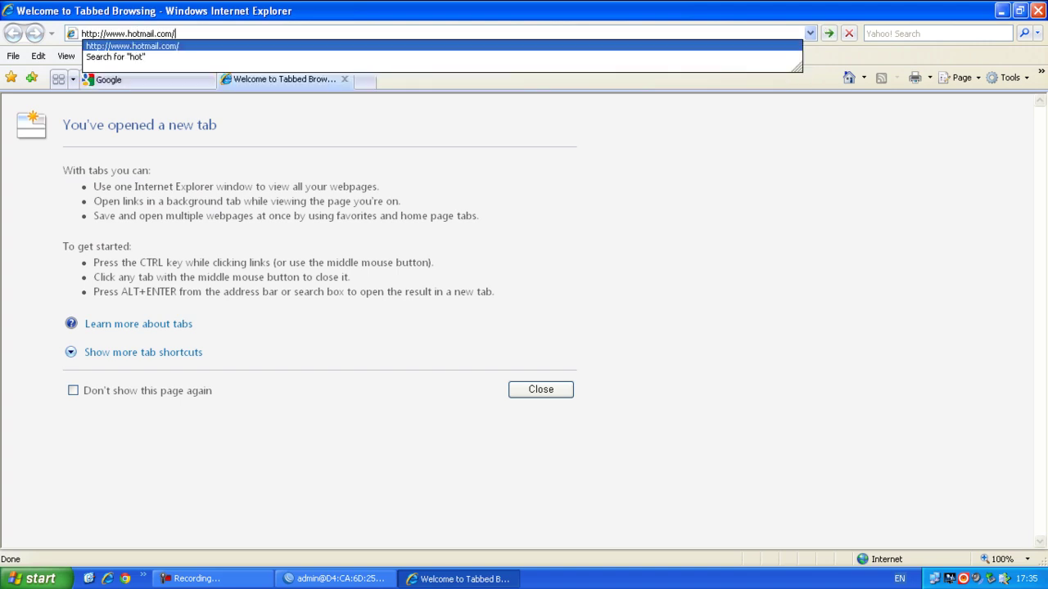
pyautogui.press('Return')
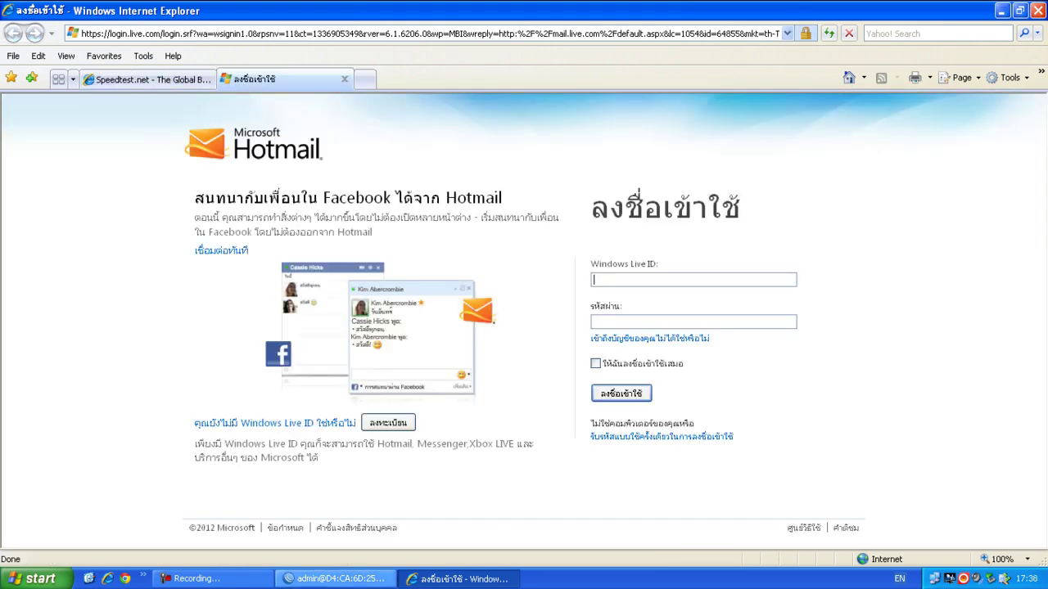
pyautogui.click(335, 579)
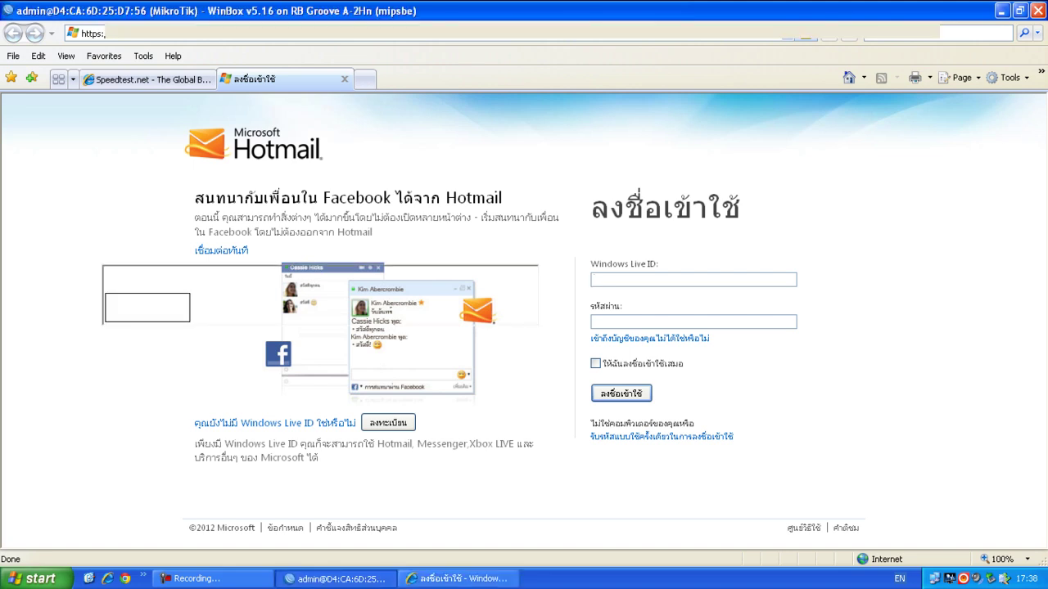